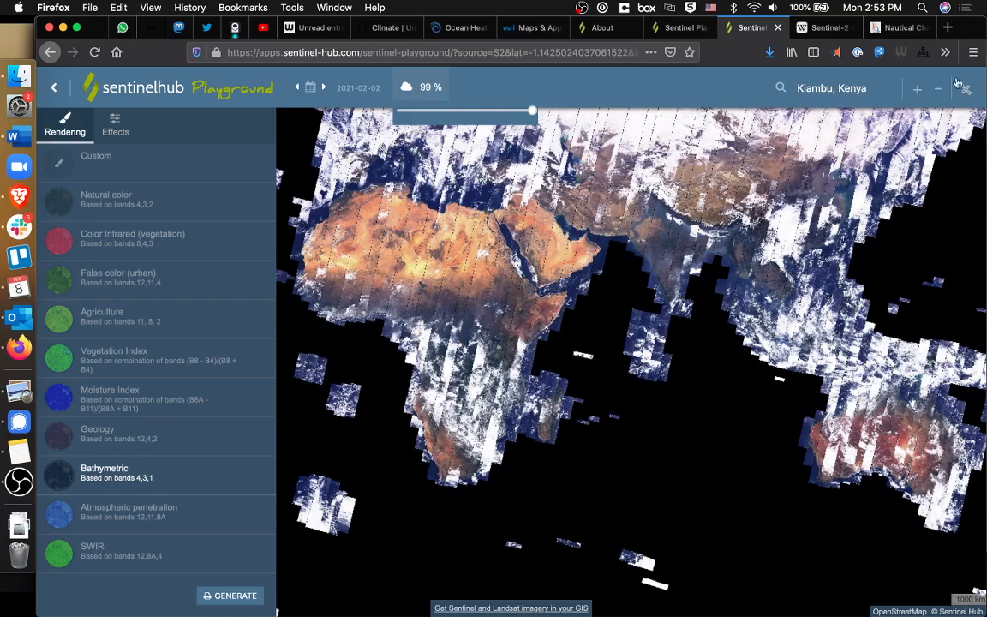
Zoom the satellite map in on the Kiambu and Nairobi area of Kenya, bringing the highlands northwest of the city into view.
click(916, 91)
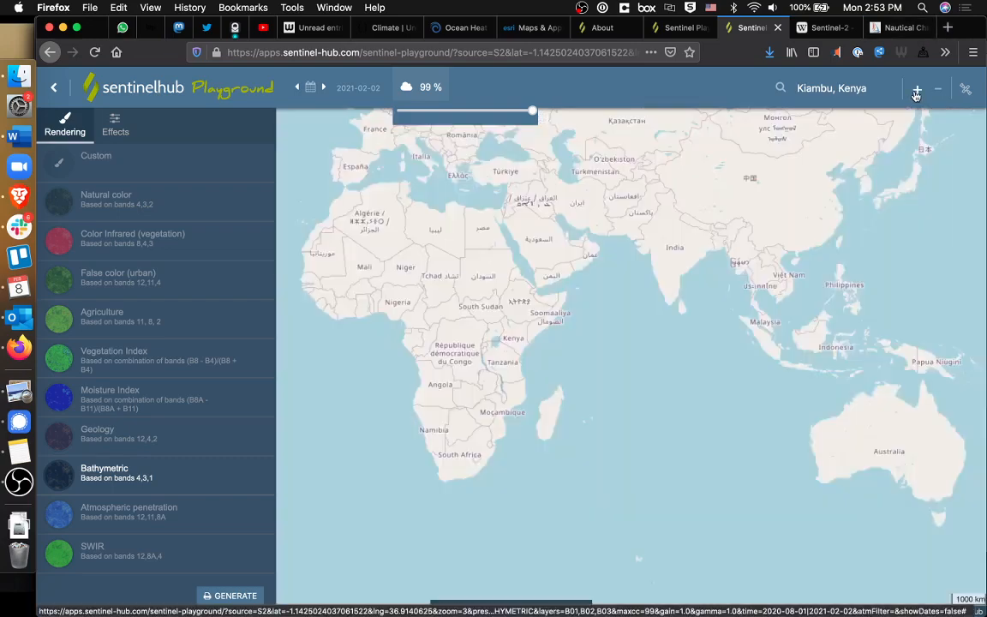
click(916, 91)
click(916, 91)
click(916, 91)
click(916, 91)
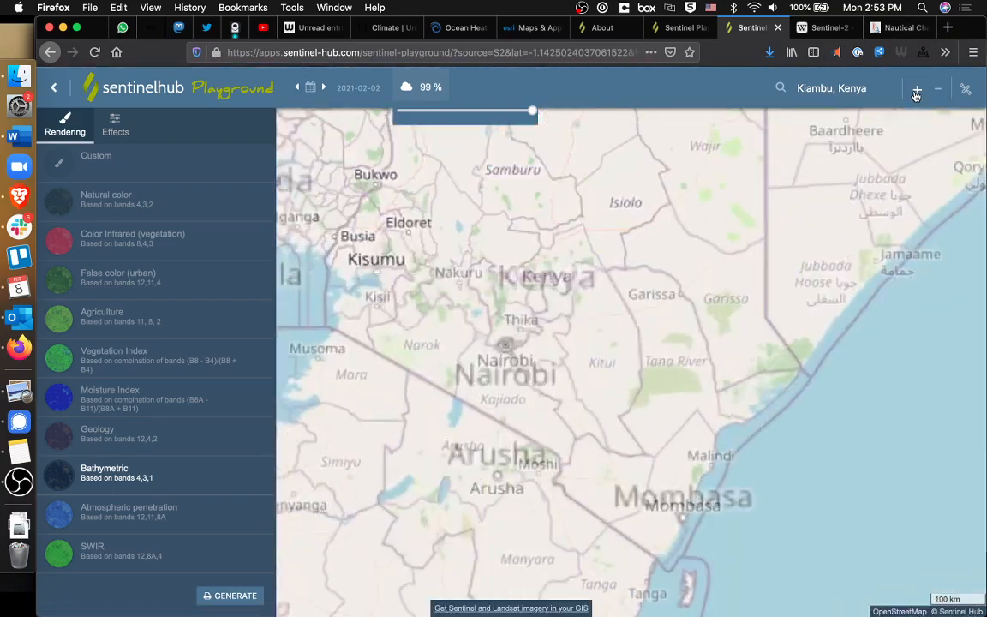
click(915, 91)
click(915, 90)
click(916, 91)
click(916, 91)
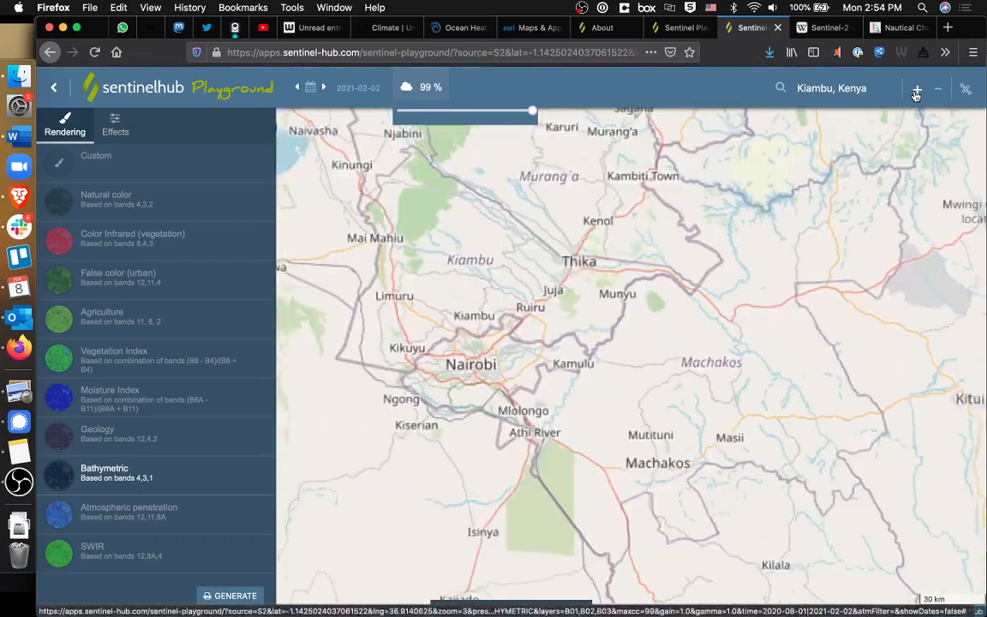
click(915, 91)
click(916, 91)
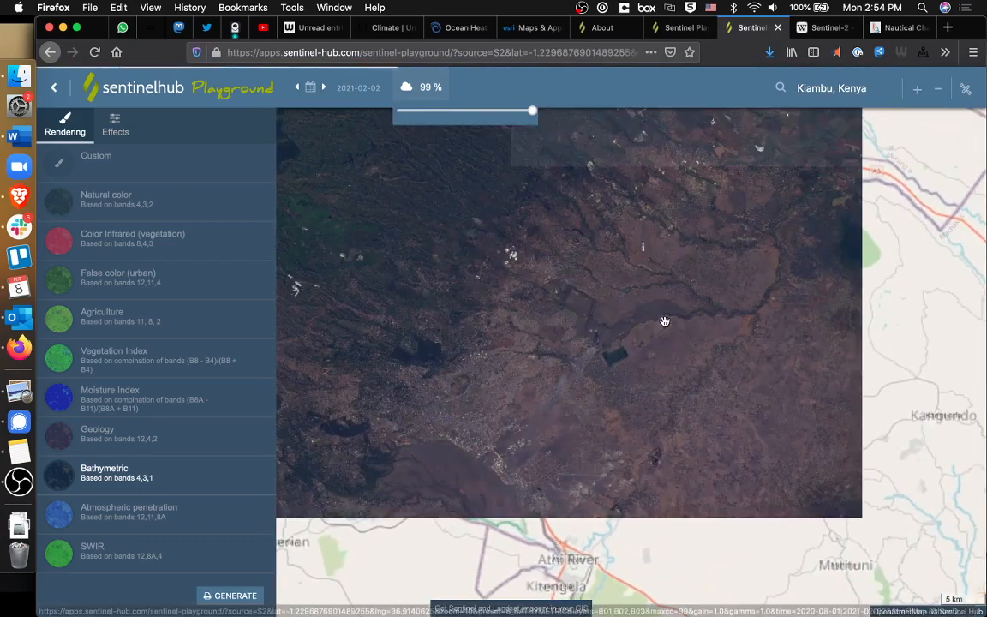
drag(663, 322, 766, 400)
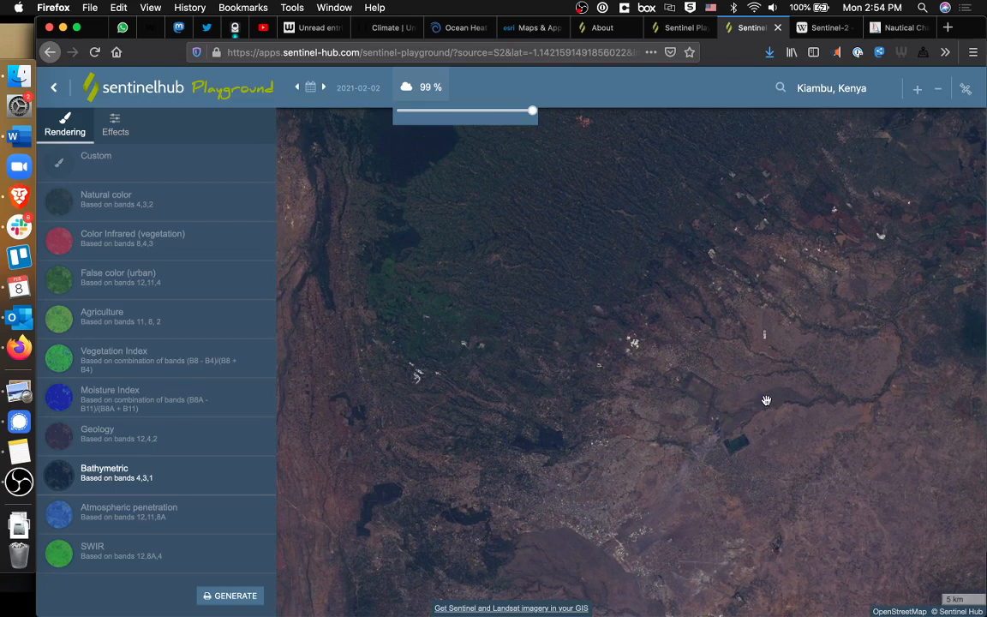
drag(766, 400, 761, 416)
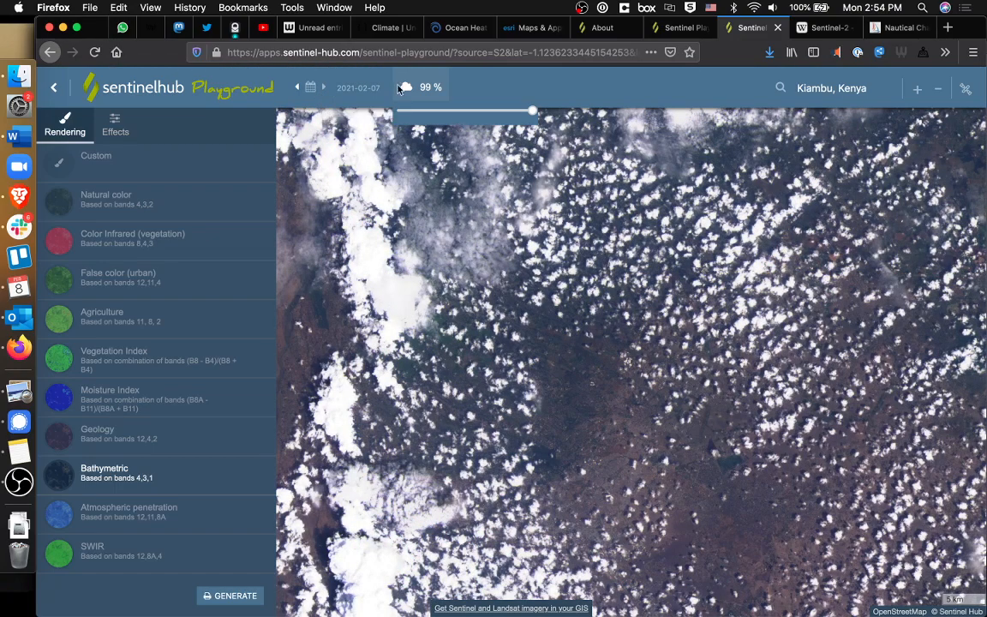
Set the imagery date back to 2021-02-02 and render the Kiambu area with the Vegetation Index.
click(298, 88)
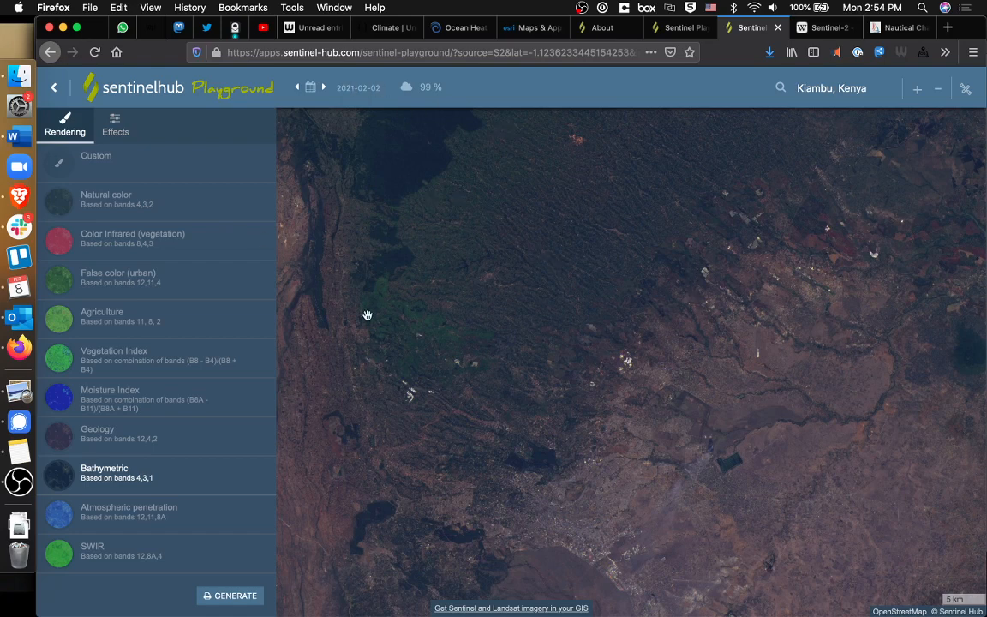
drag(447, 295, 438, 316)
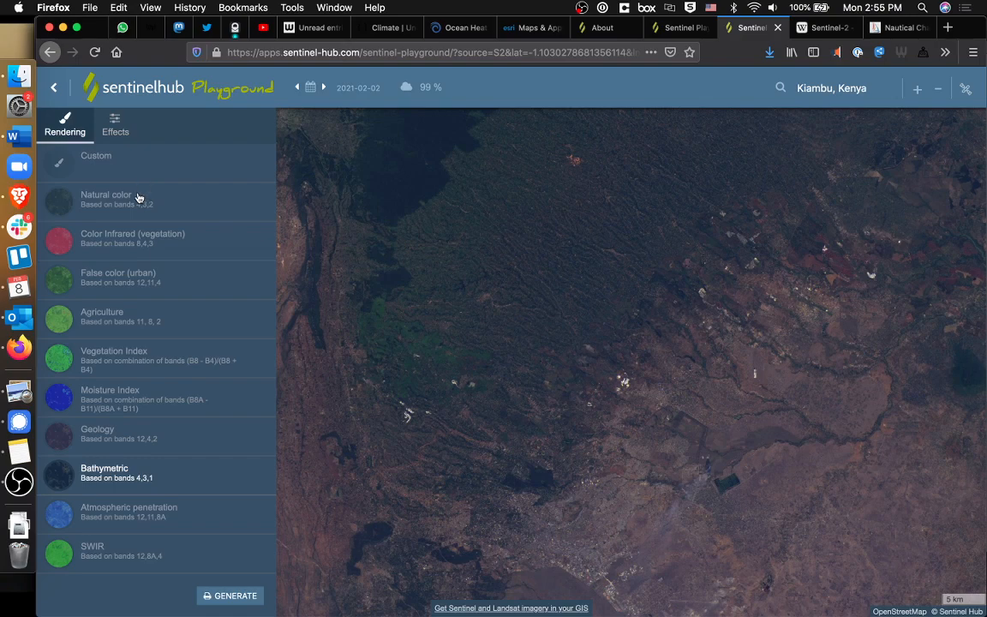
click(168, 352)
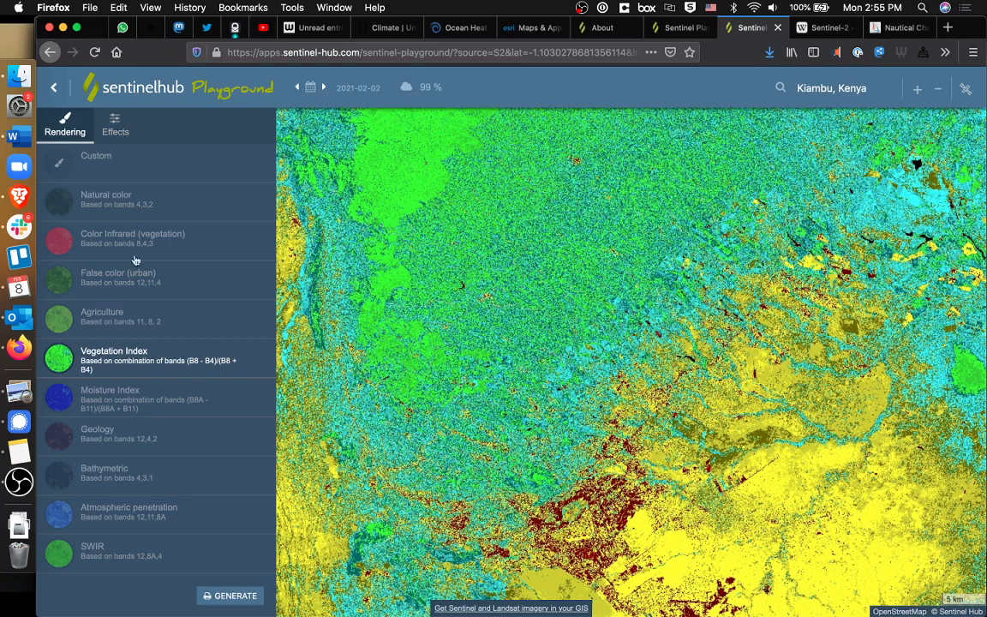
Switch the rendering to Natural color and examine the farmland and roads east of the dark forest at close range.
click(144, 200)
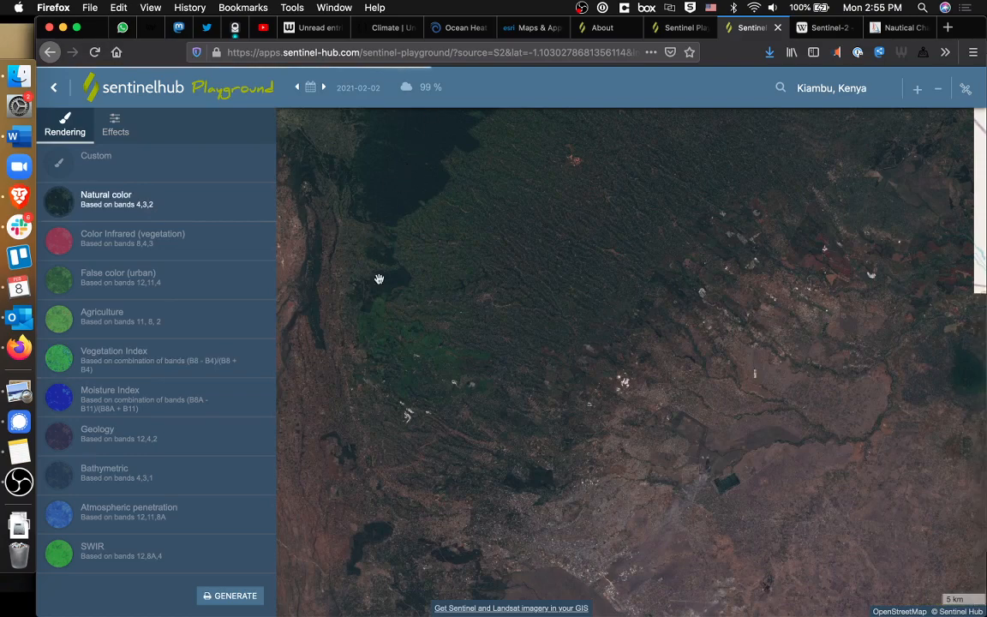
scroll(397, 243, up, 5)
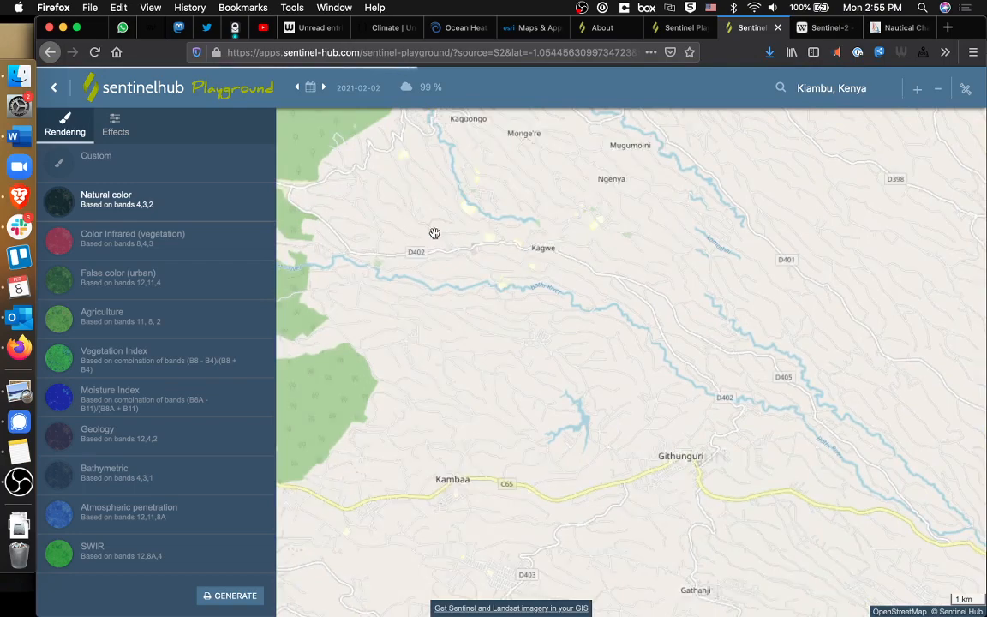
drag(434, 231, 523, 379)
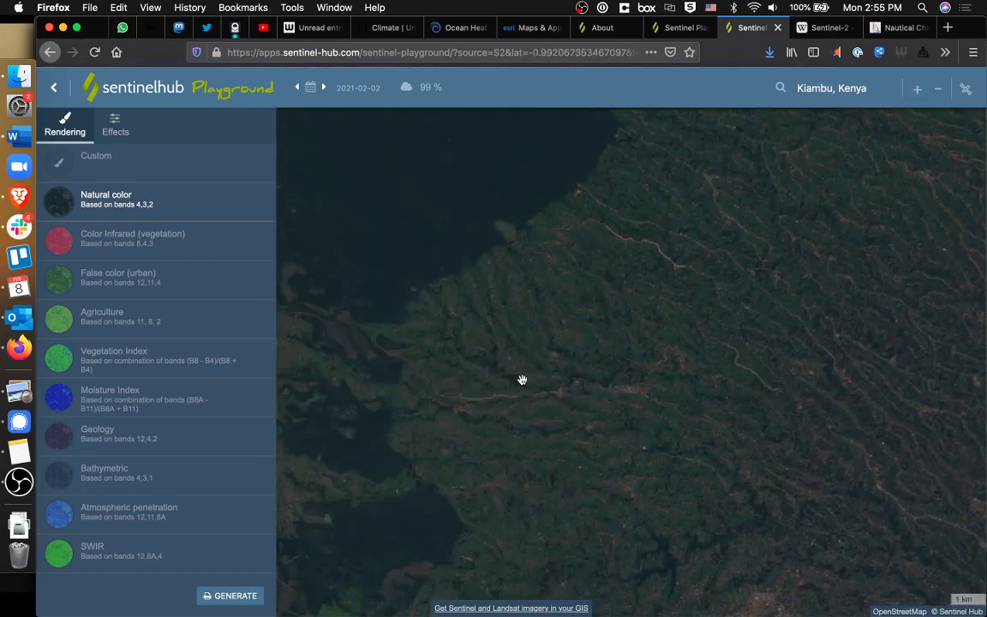
scroll(521, 379, up, 2)
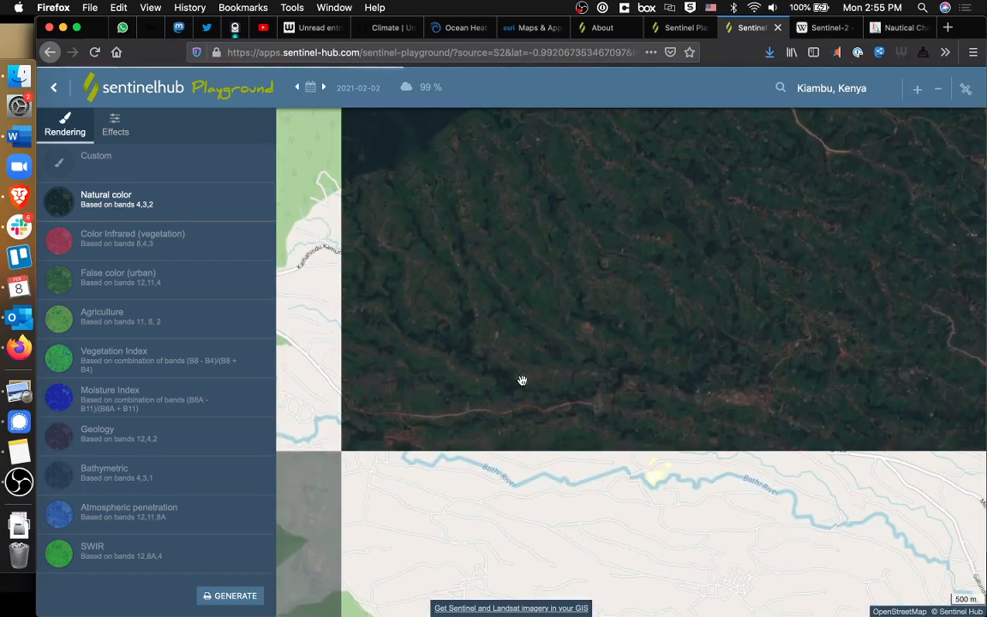
scroll(443, 288, up, 1)
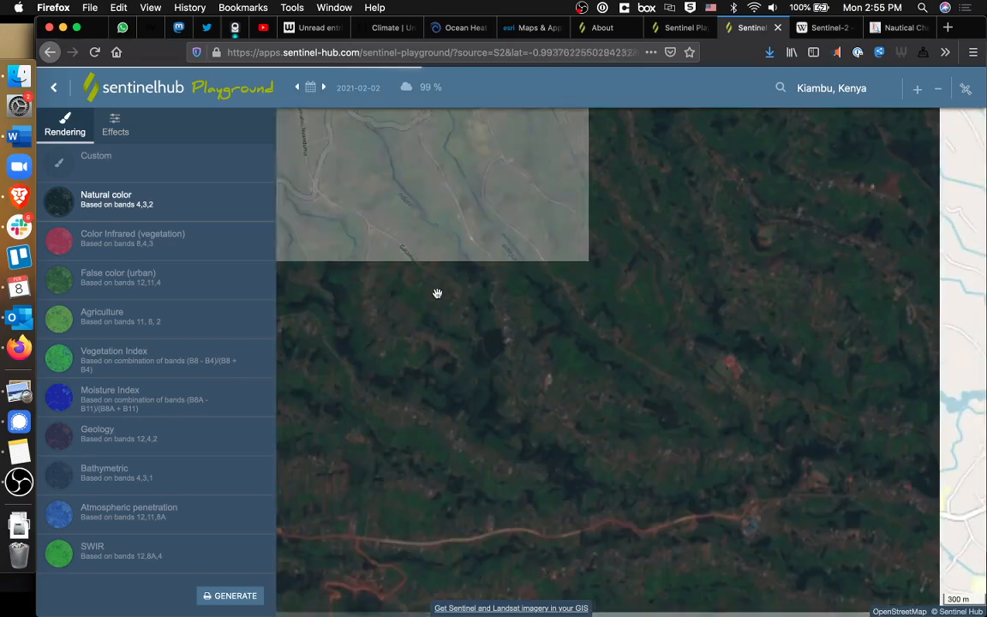
scroll(438, 293, up, 1)
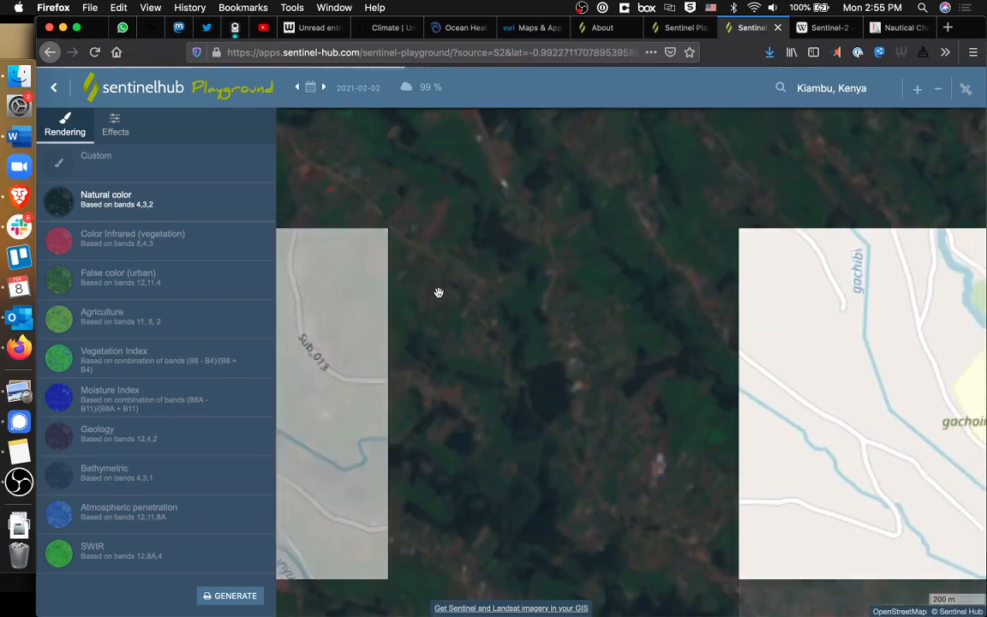
drag(440, 291, 505, 355)
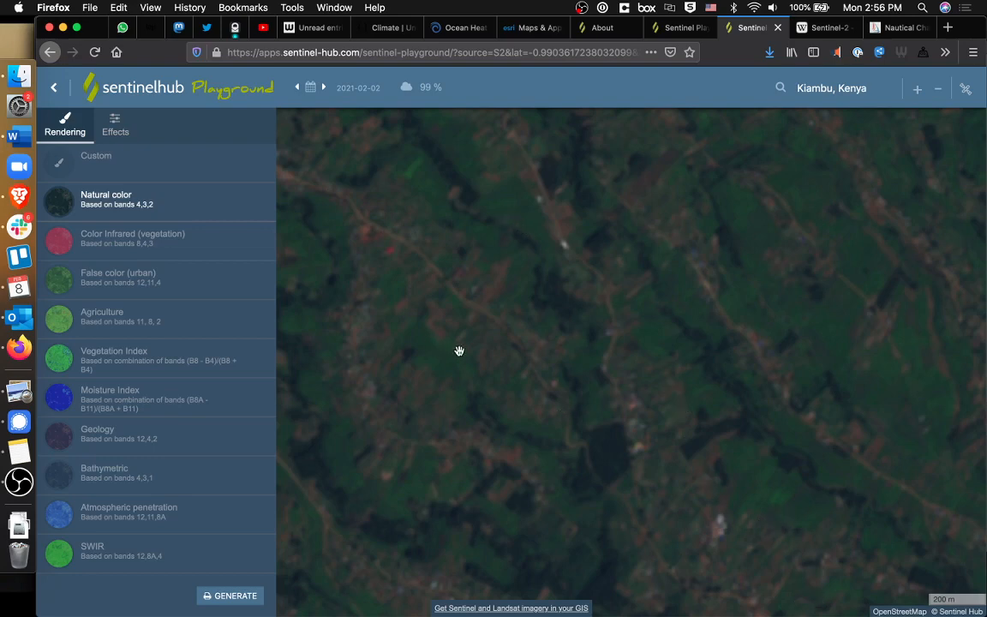
Examine the Kireita Forest and its surroundings at a wider scale in Natural color.
click(939, 91)
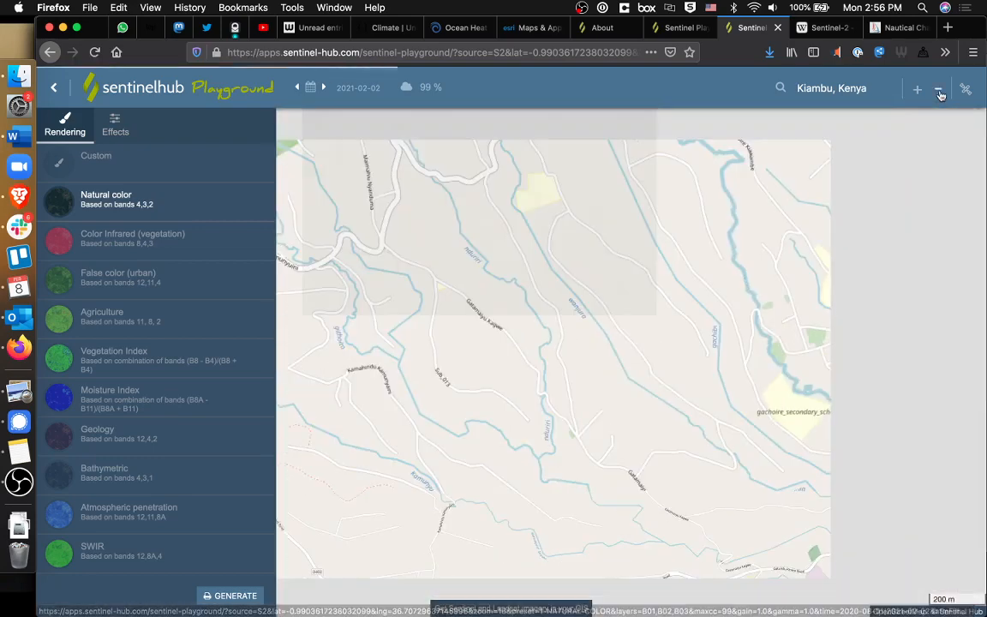
click(937, 90)
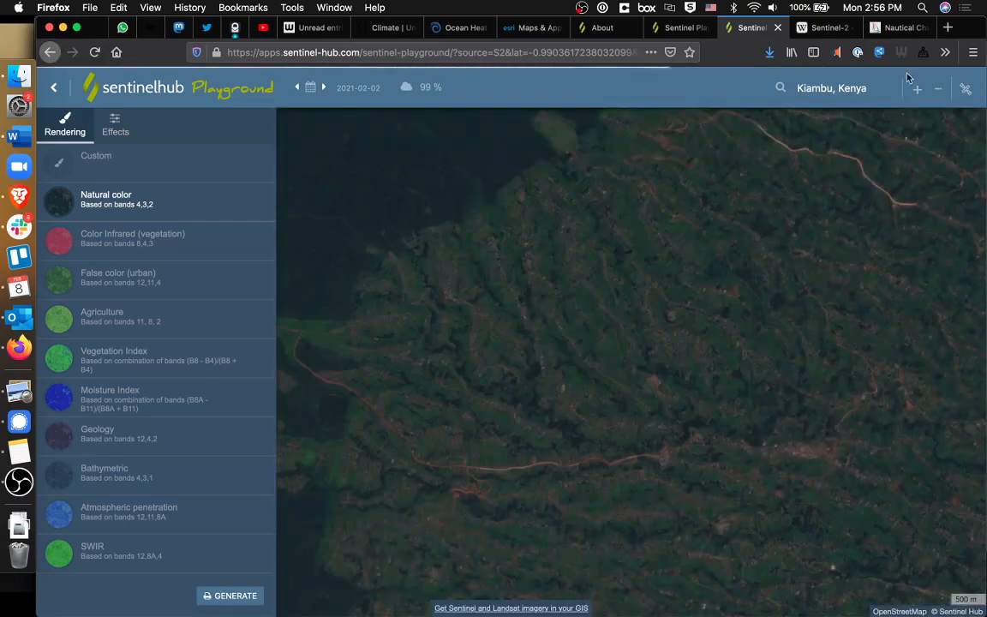
click(935, 92)
click(935, 92)
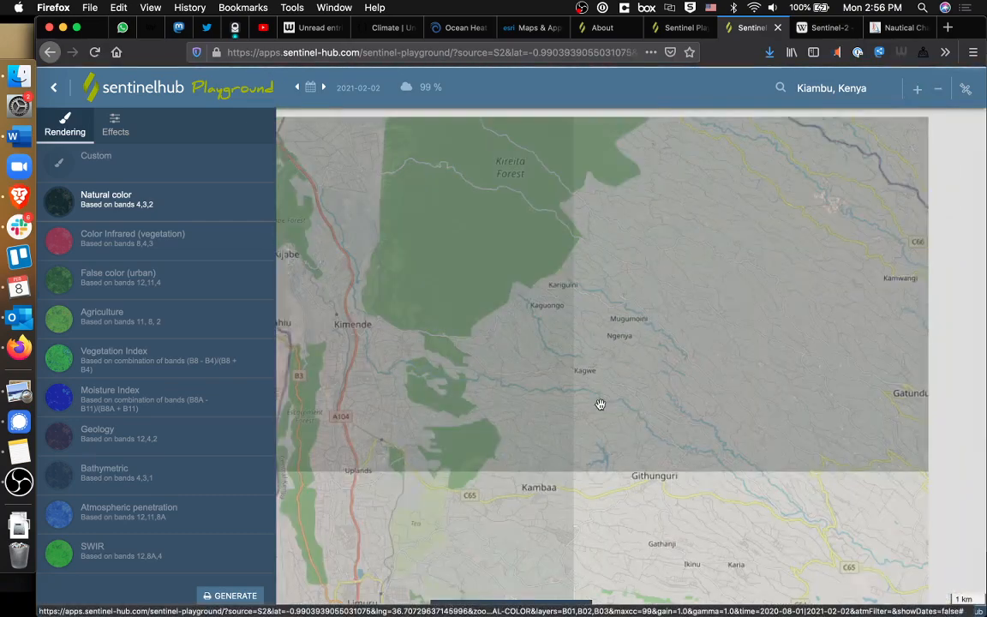
drag(601, 404, 607, 286)
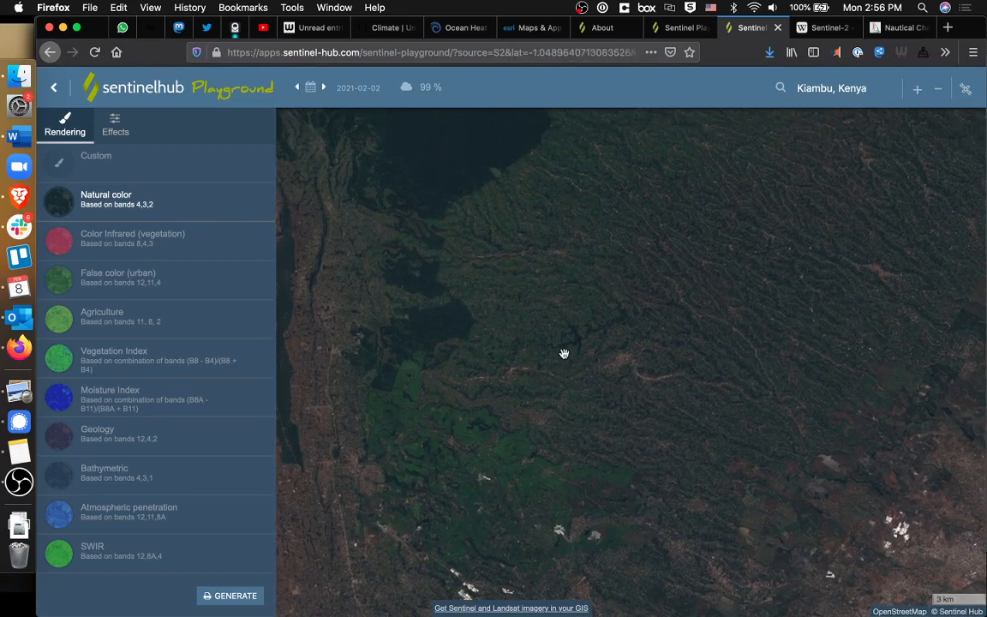
drag(506, 244, 519, 327)
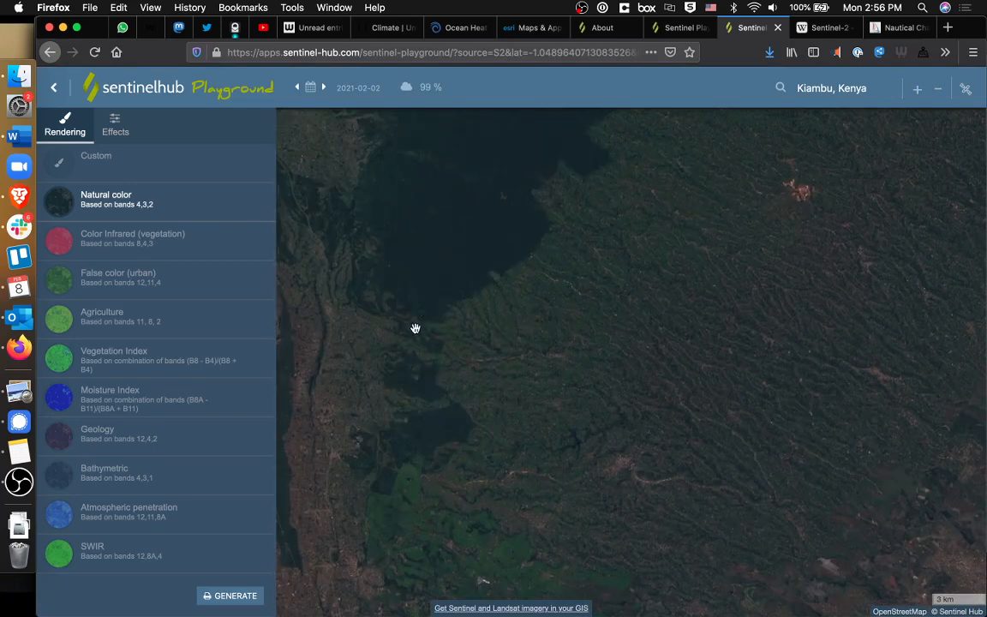
drag(476, 164, 470, 205)
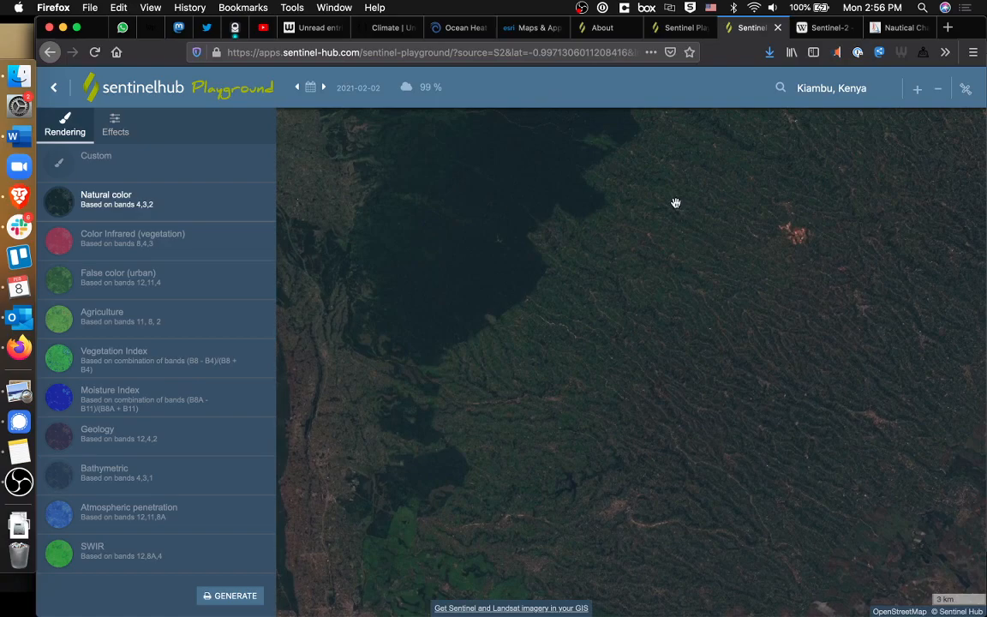
Render the forest and farmland with the Vegetation Index, and with the Moisture Index over a wider region.
click(136, 369)
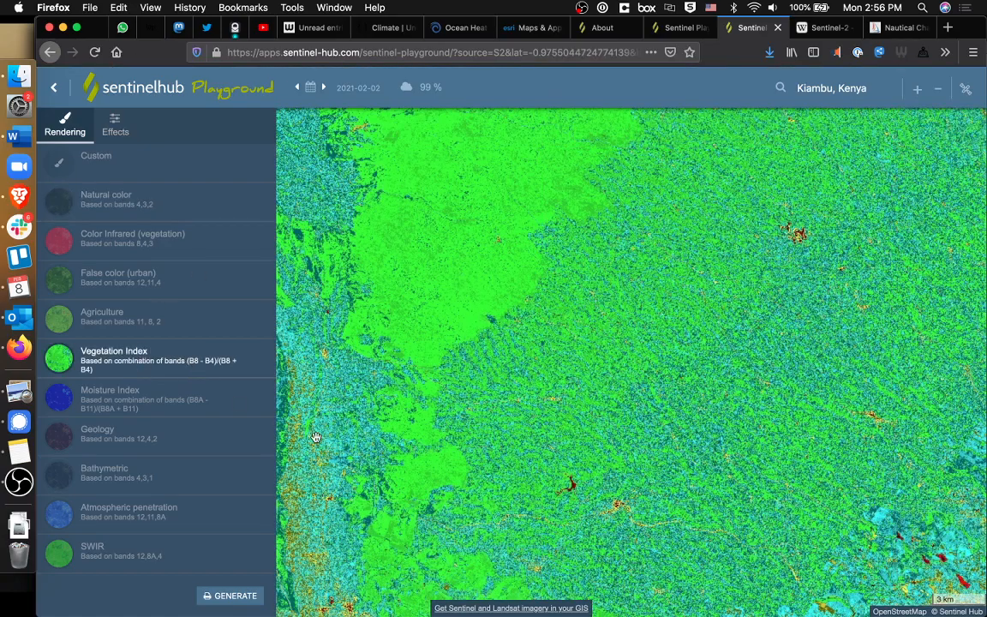
drag(487, 378, 529, 290)
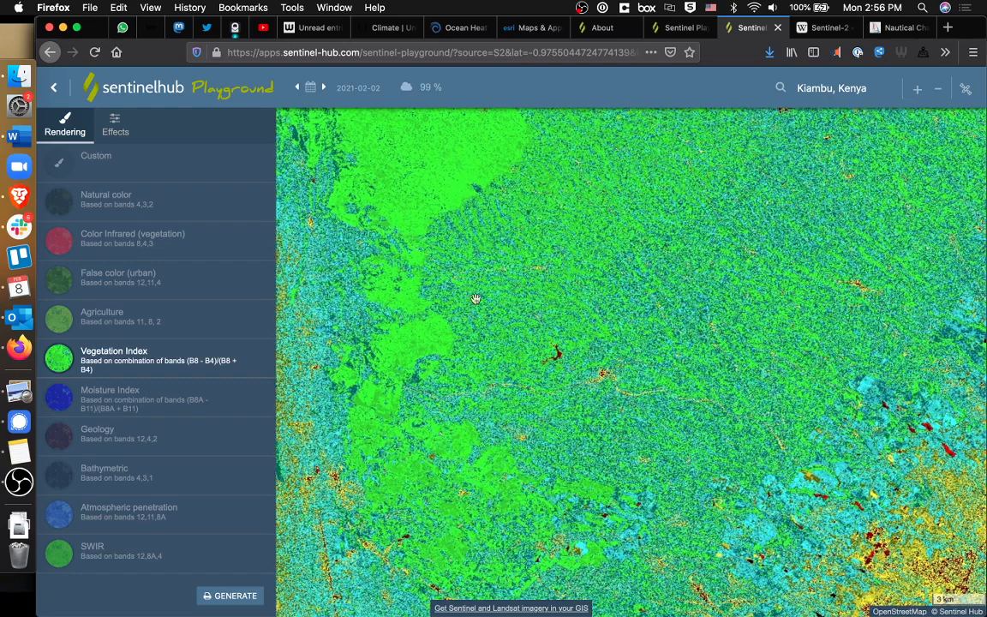
click(171, 404)
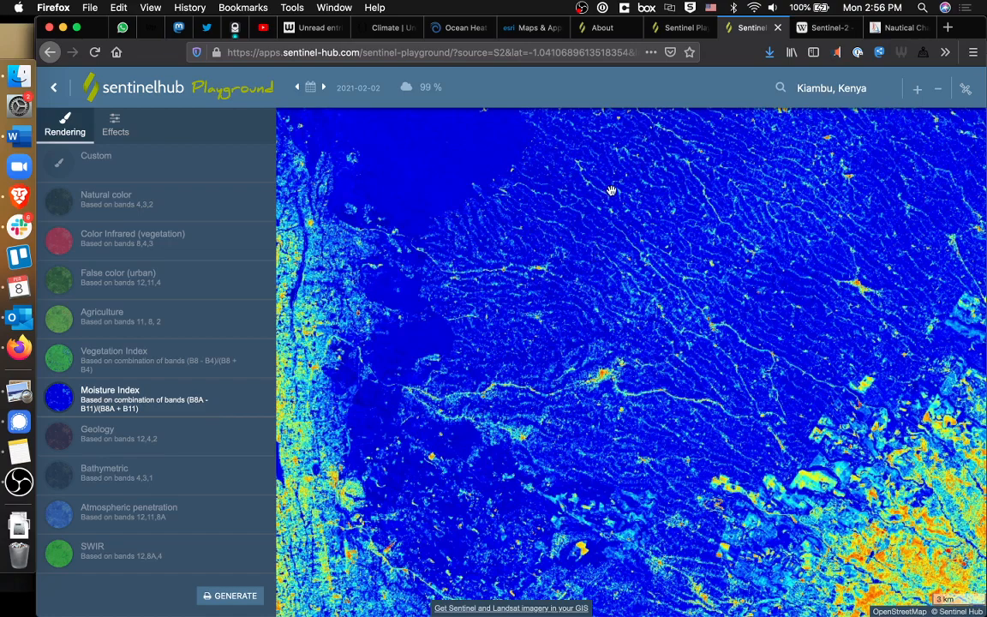
drag(702, 391, 639, 242)
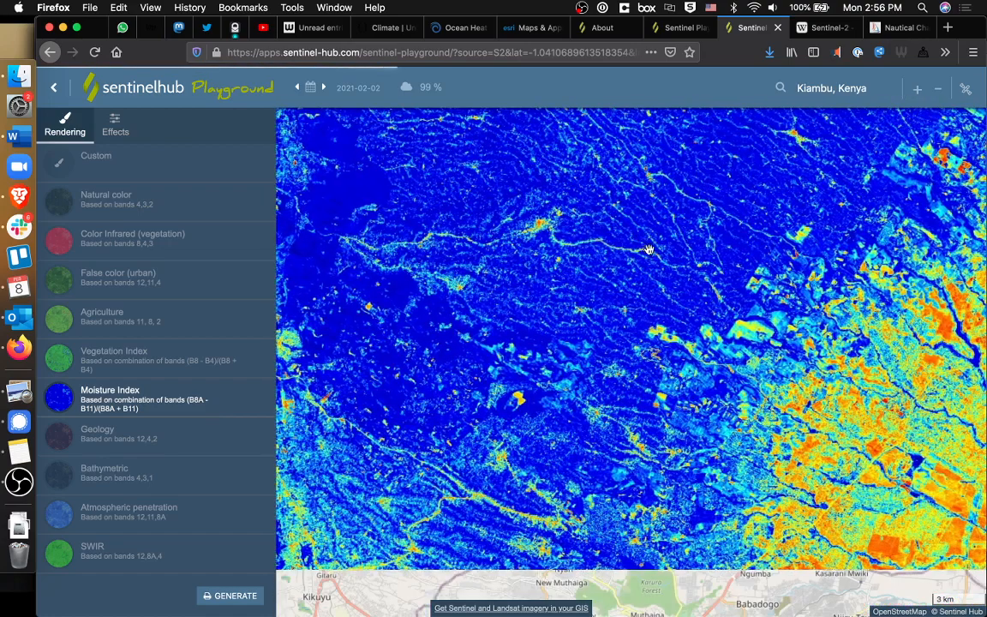
drag(728, 329, 638, 450)
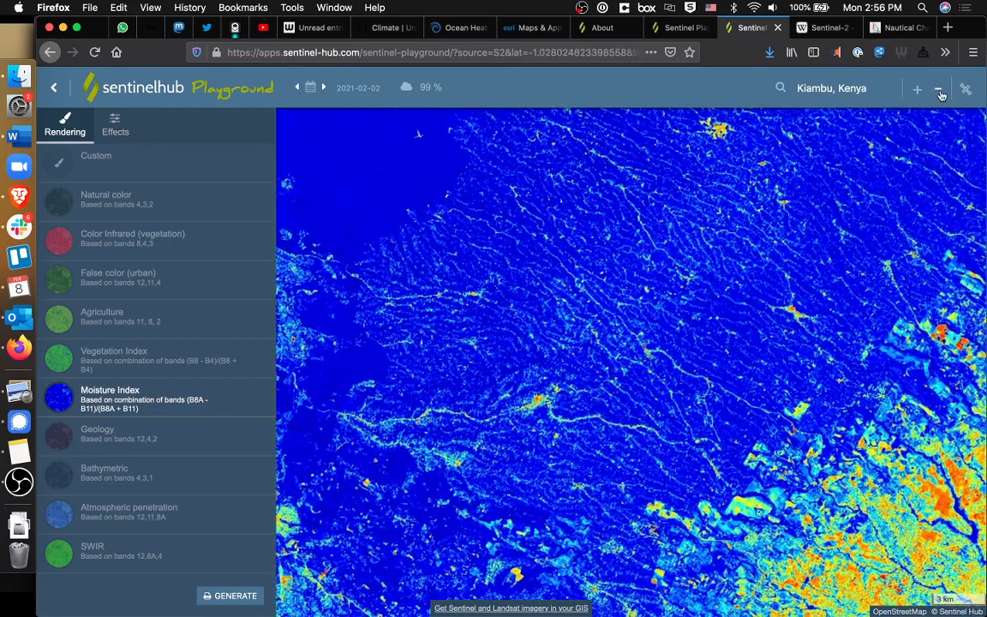
click(938, 90)
click(939, 90)
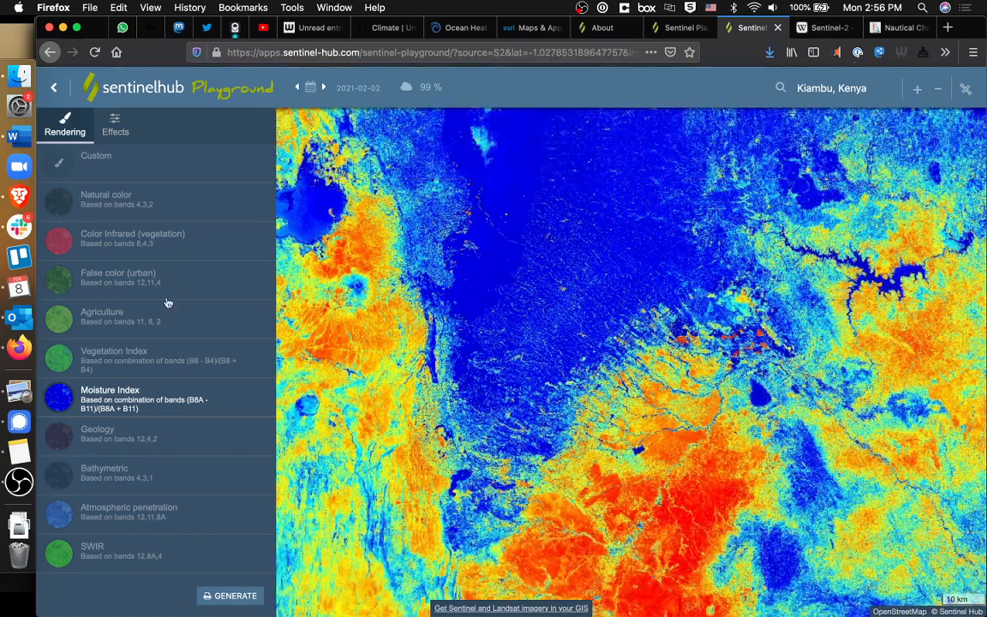
Render the wider region in Color Infrared (vegetation) to examine the forest and lakes.
click(183, 238)
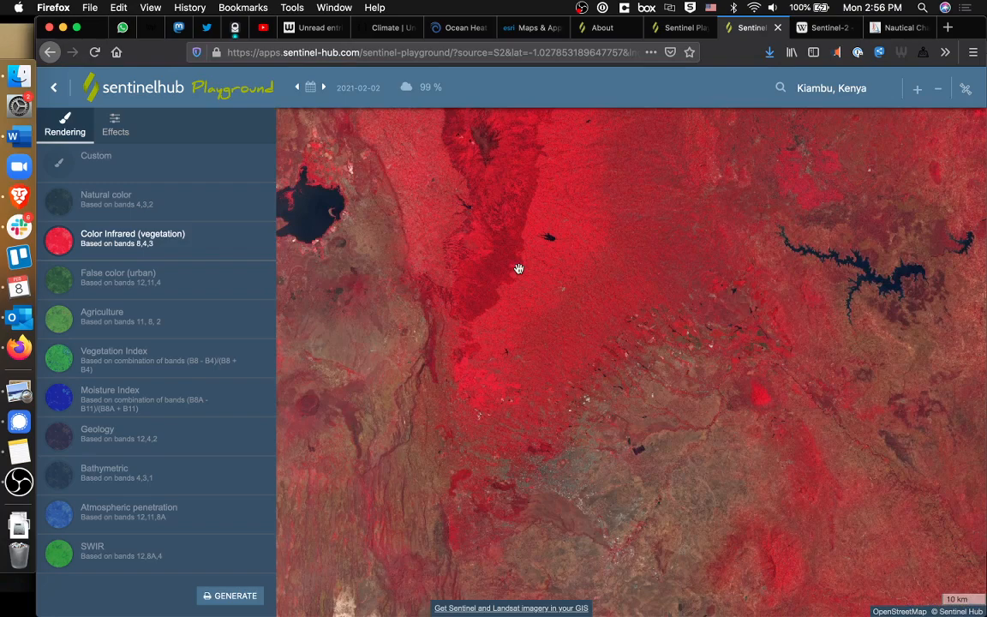
drag(518, 269, 519, 300)
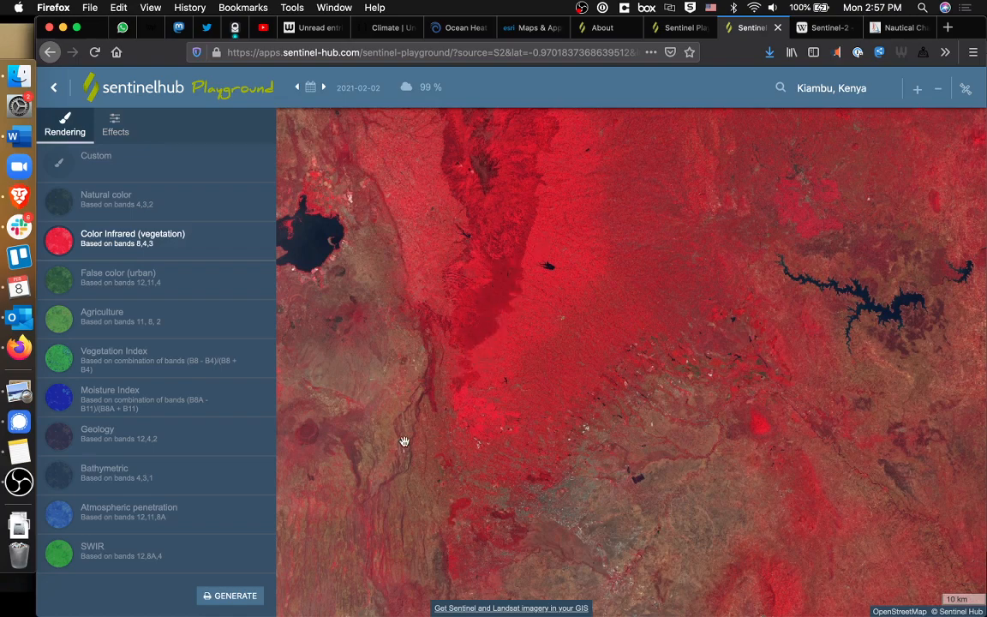
Compare the Bathymetric rendering with Natural color for the region, keeping Natural color active.
click(148, 477)
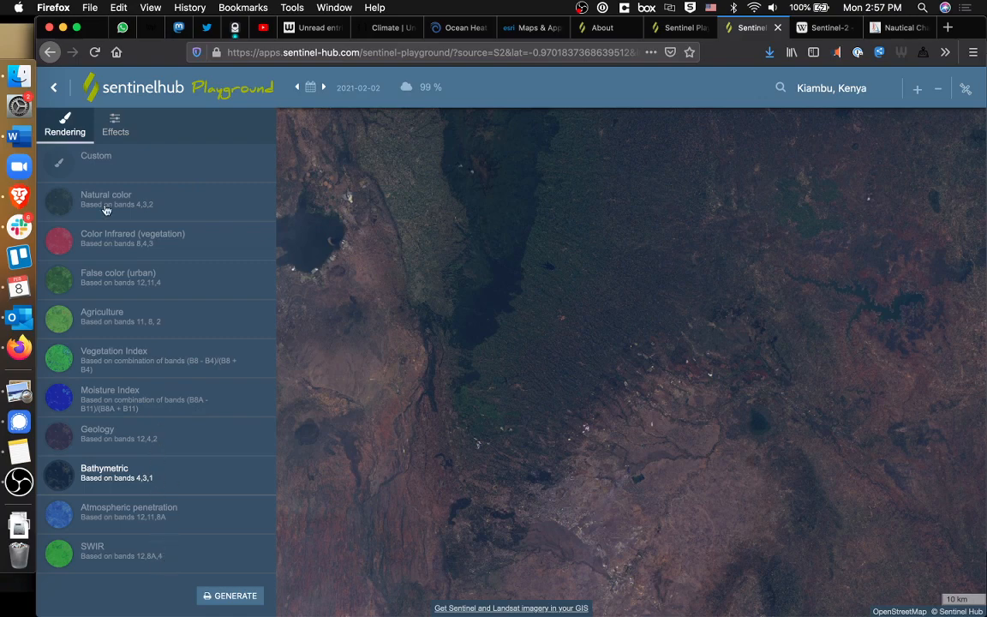
click(175, 199)
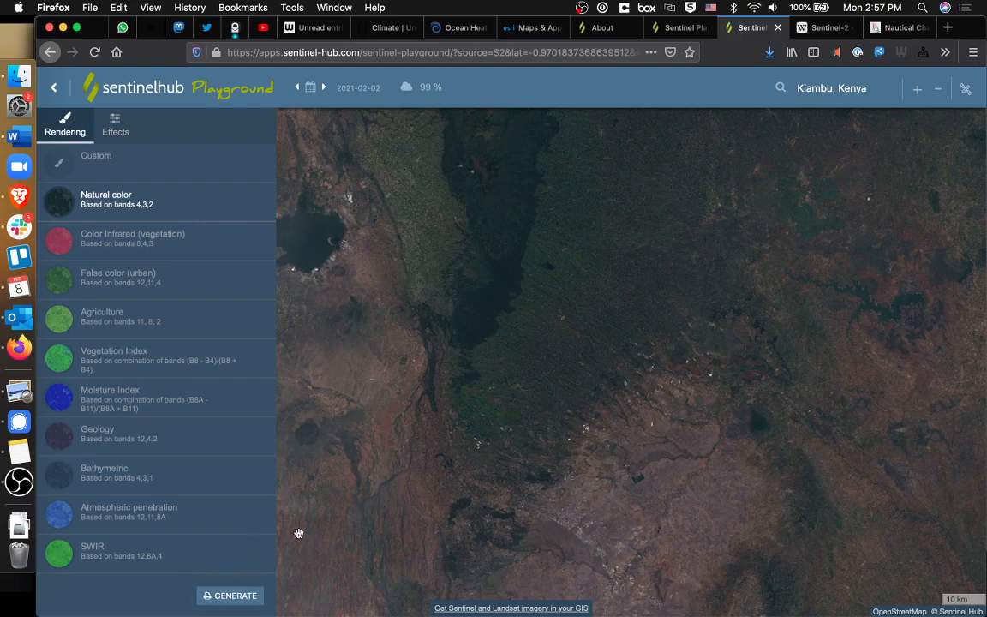
Generate an image of the current Natural color view and open its download prompt, dismissing it without saving.
click(219, 595)
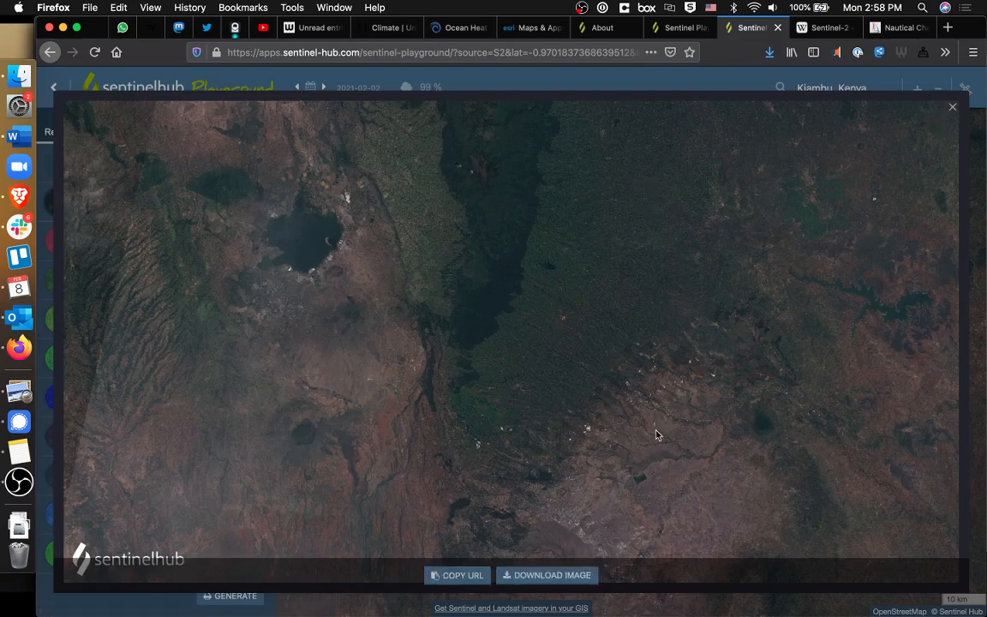
click(546, 575)
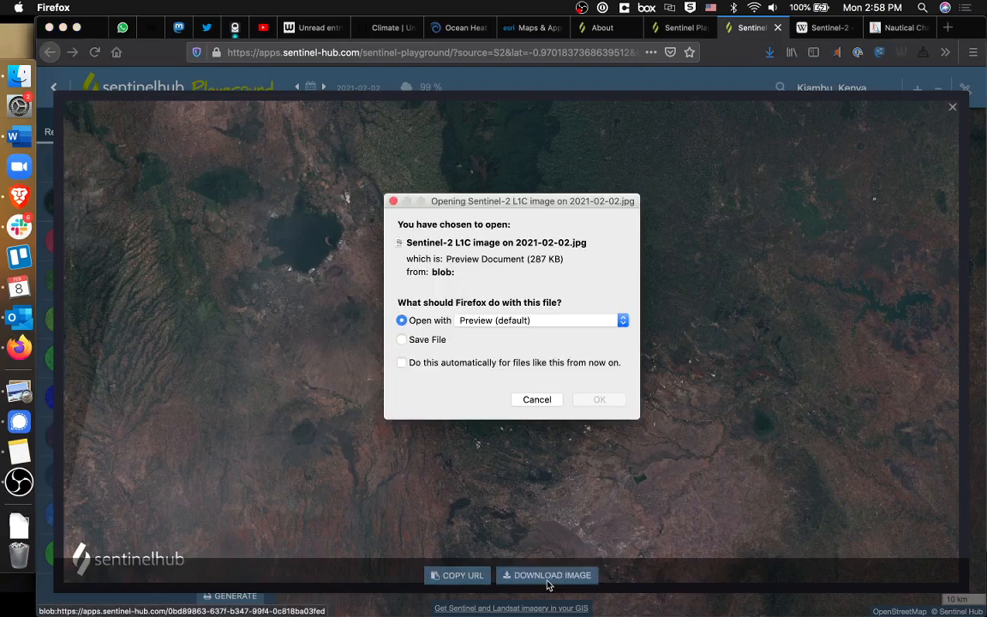
click(547, 400)
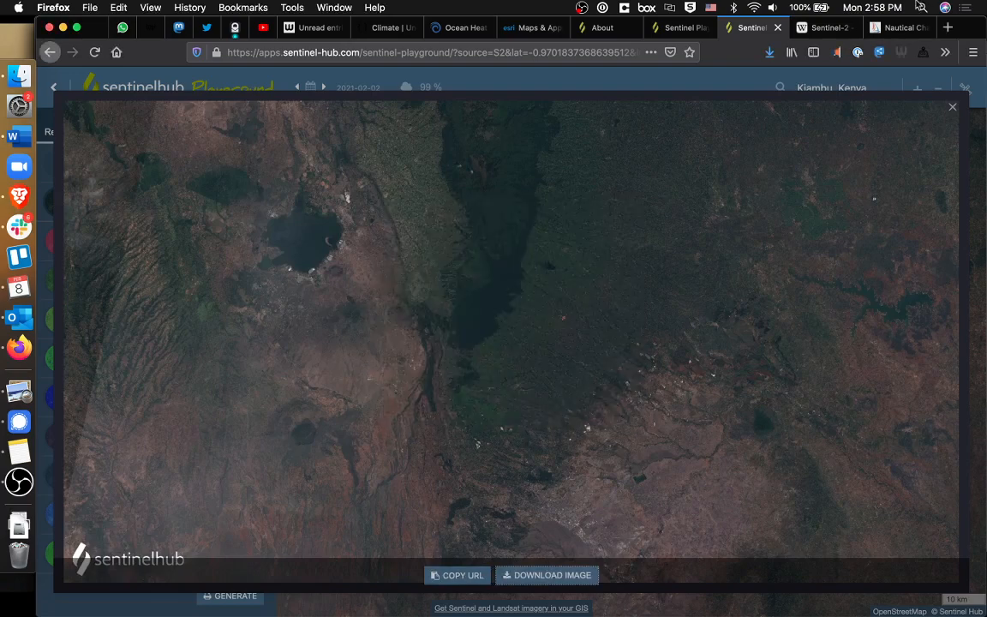
Close the generated image preview and set the image's Gamma effect to 0.3, then return to the rendering options.
click(955, 103)
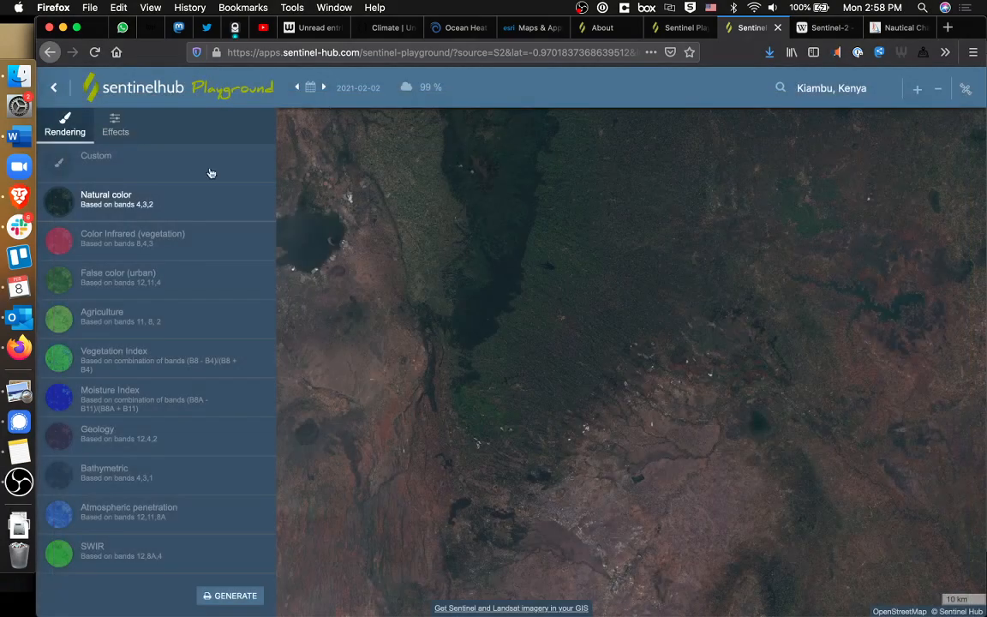
click(116, 131)
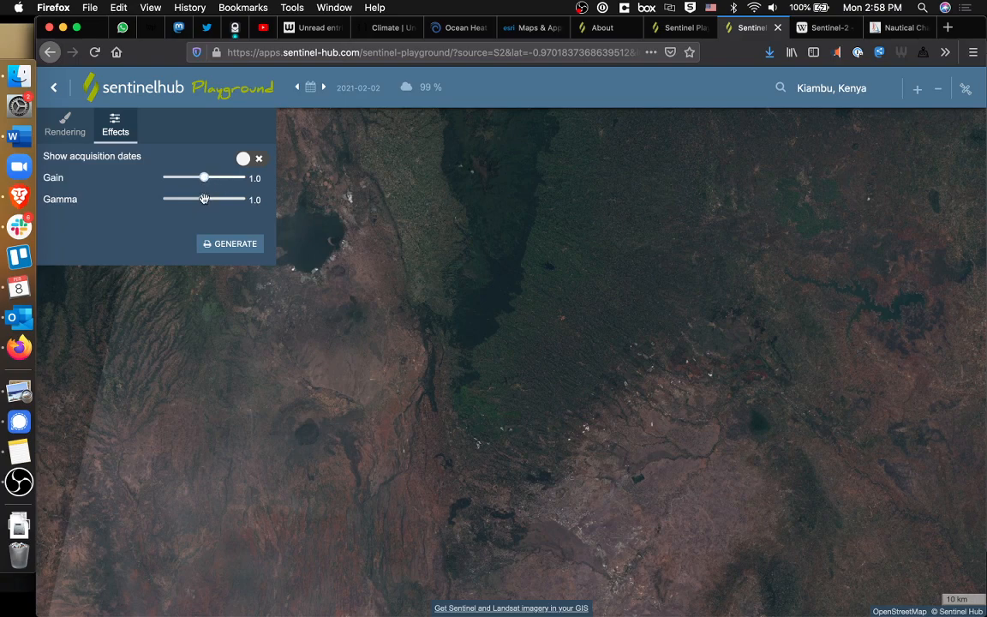
drag(203, 199, 225, 199)
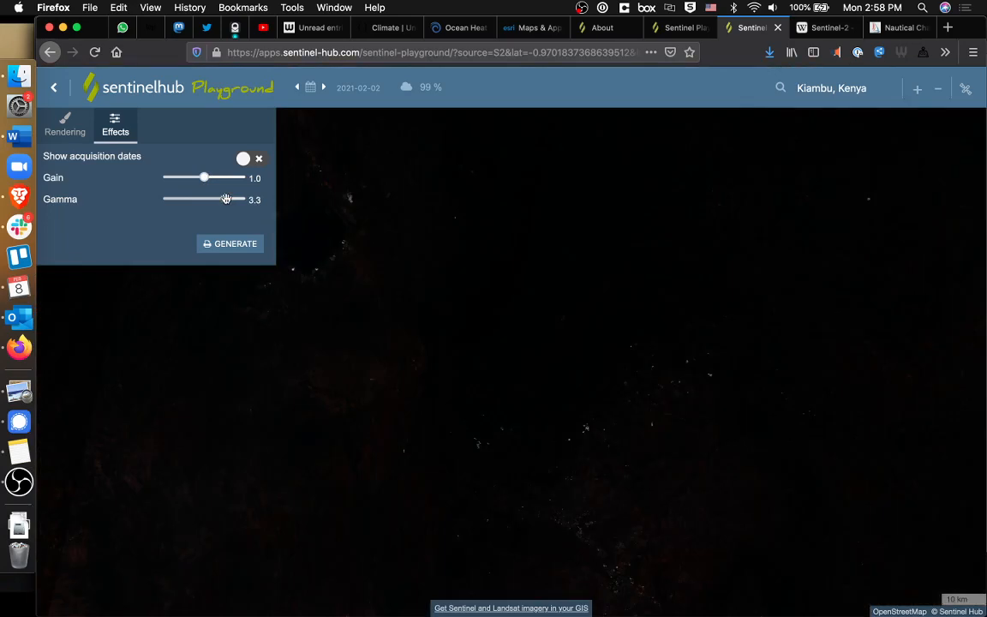
drag(225, 199, 165, 181)
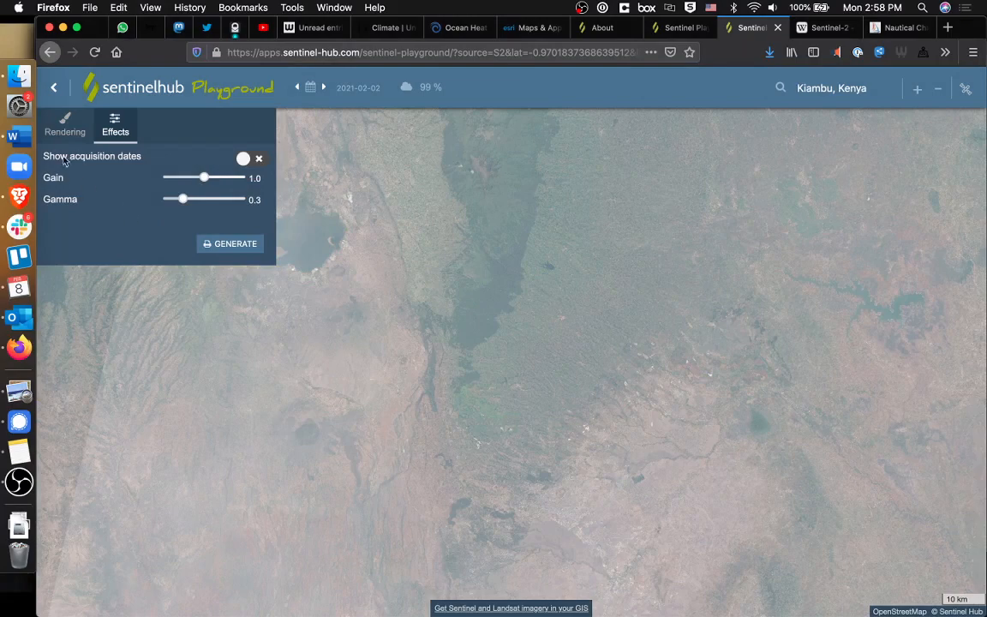
click(47, 129)
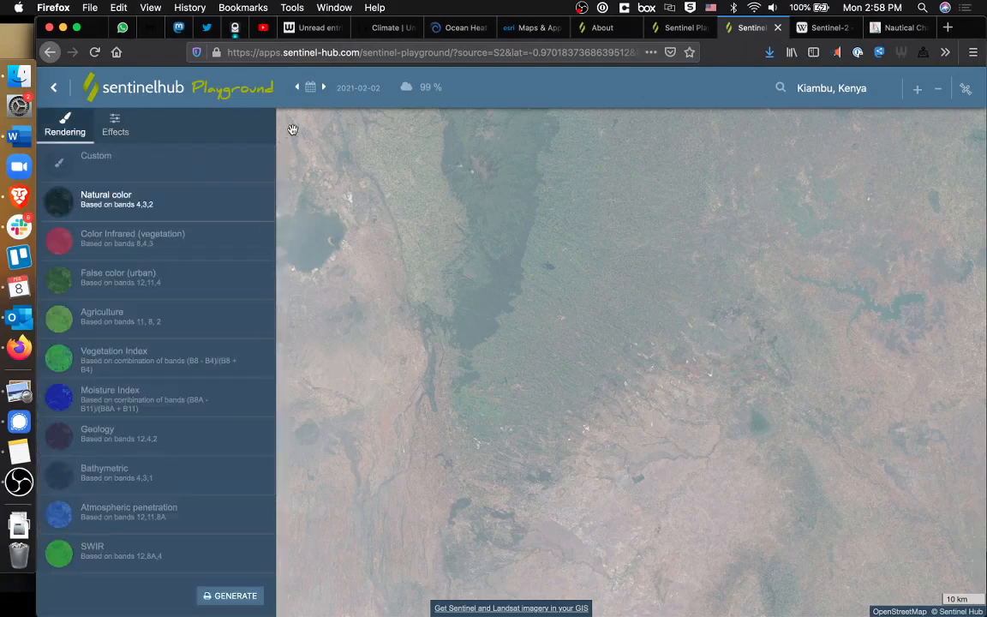
Review the list of available satellite datasets without changing the selected Sentinel-2 L1C, and close it.
click(967, 91)
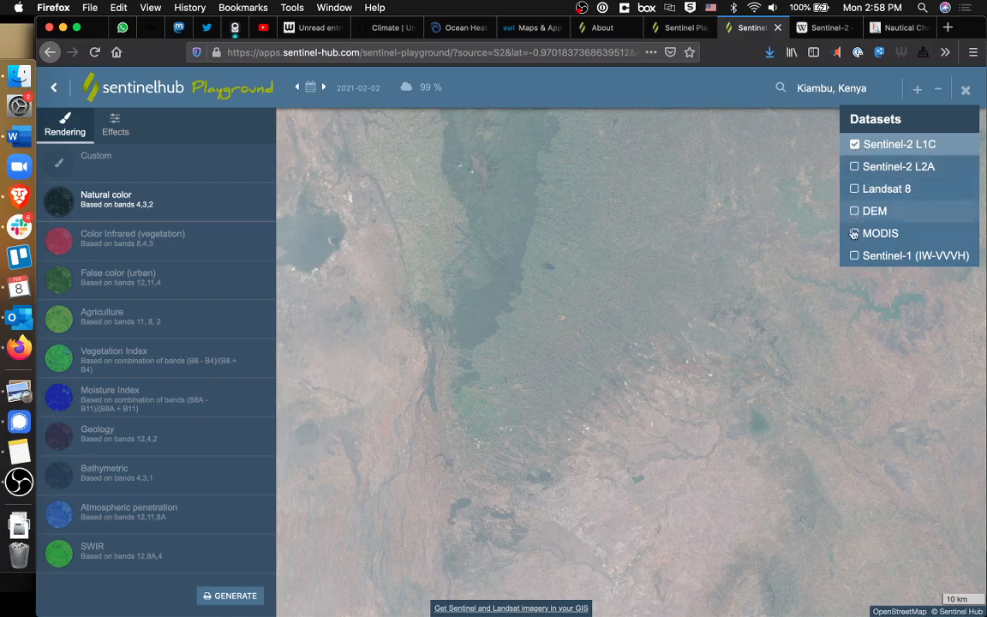
click(765, 147)
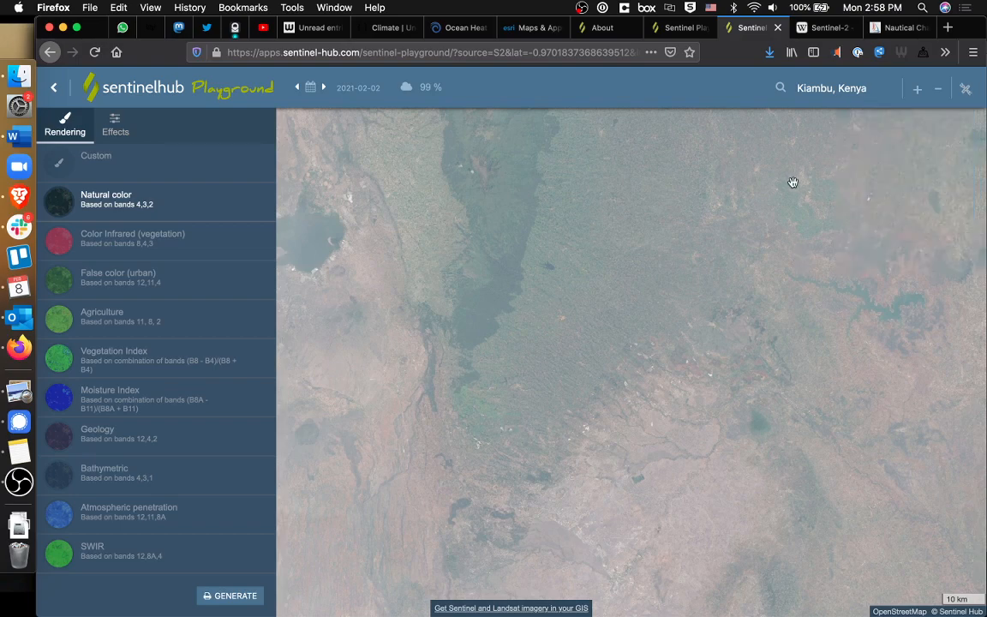